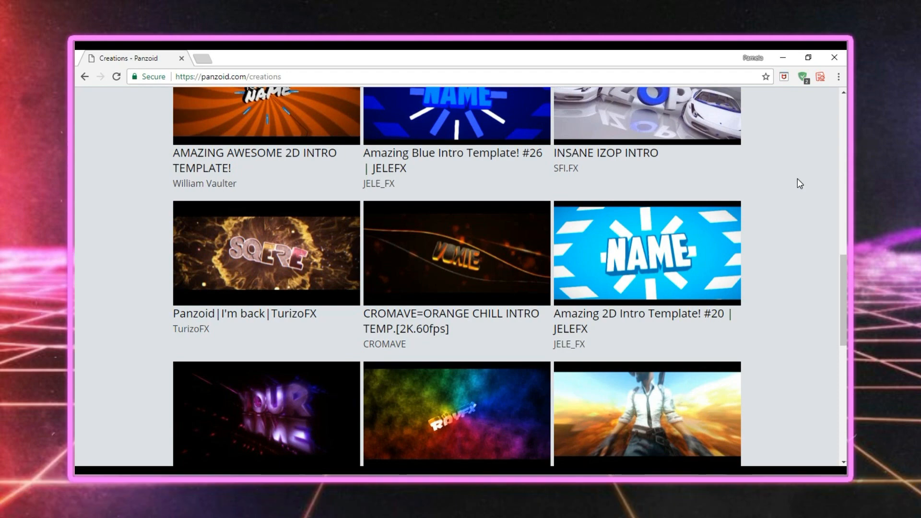
# Browse the Panzoid creations gallery for a suitable 2D intro template.
pyautogui.scroll(-5, 798, 184)
pyautogui.scroll(-3, 799, 183)
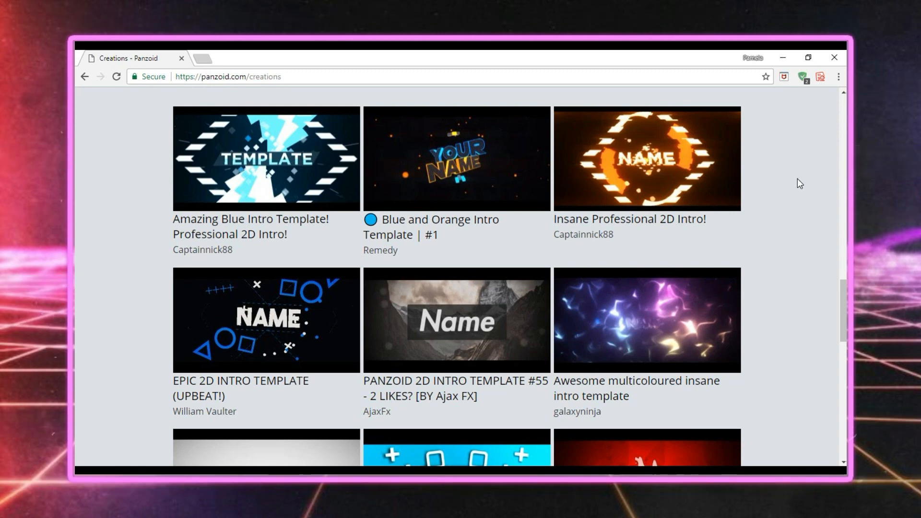
pyautogui.scroll(-3, 797, 179)
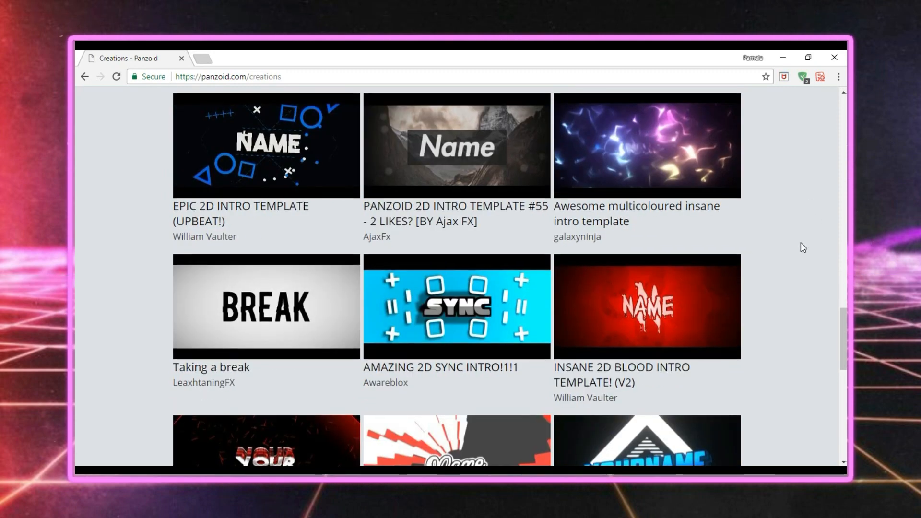
pyautogui.scroll(1, 800, 243)
pyautogui.scroll(-4, 801, 243)
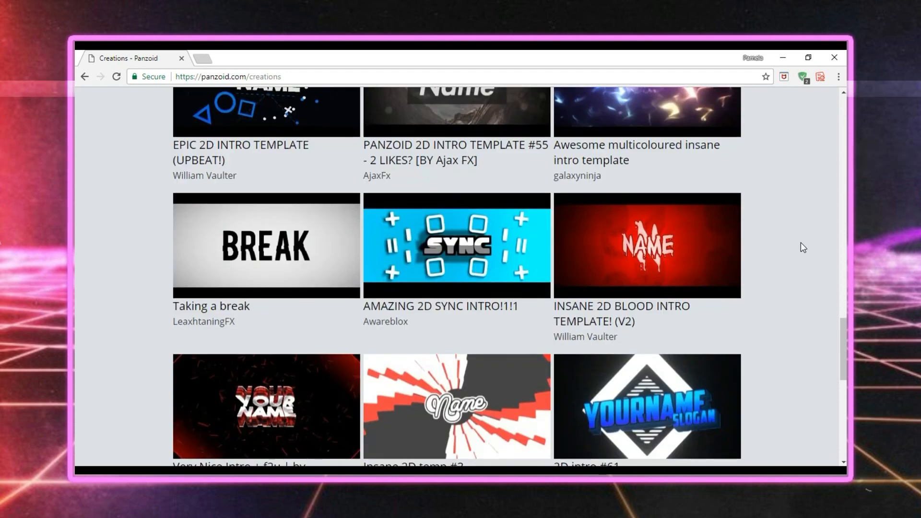
pyautogui.scroll(-4, 801, 243)
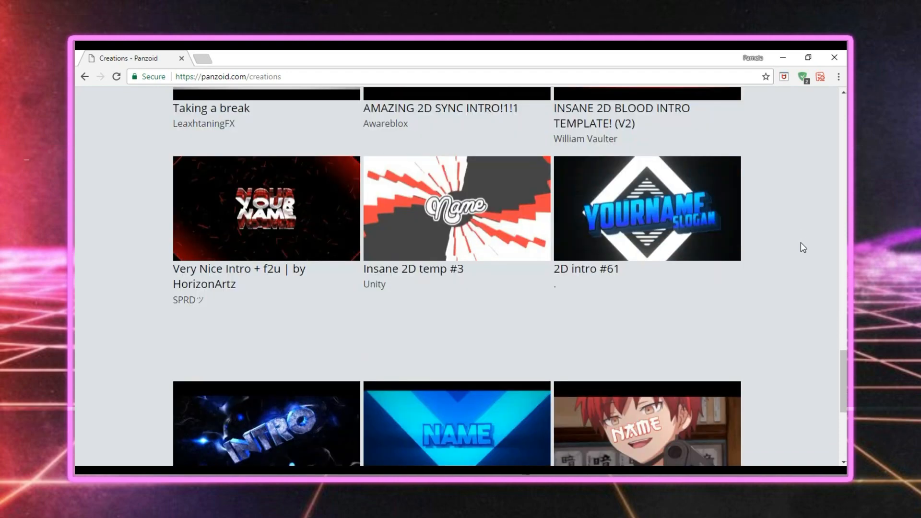
pyautogui.scroll(-2, 800, 243)
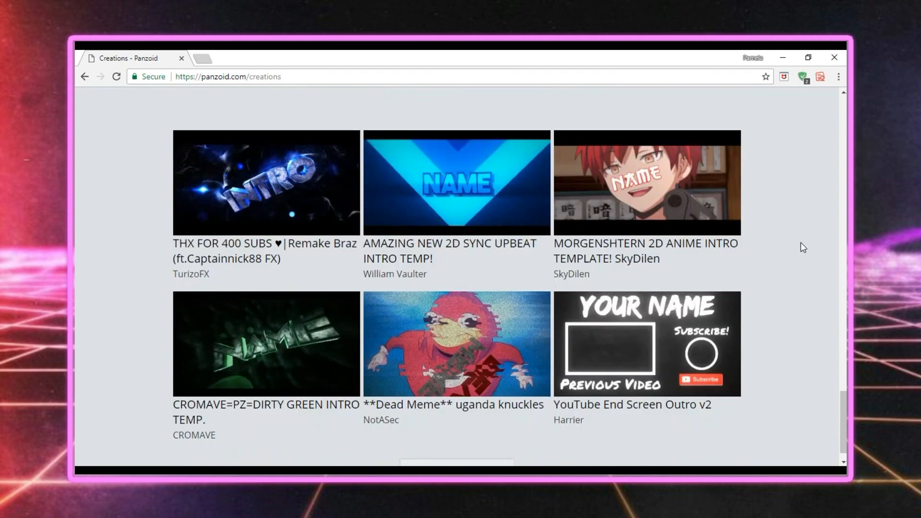
pyautogui.scroll(-1, 801, 243)
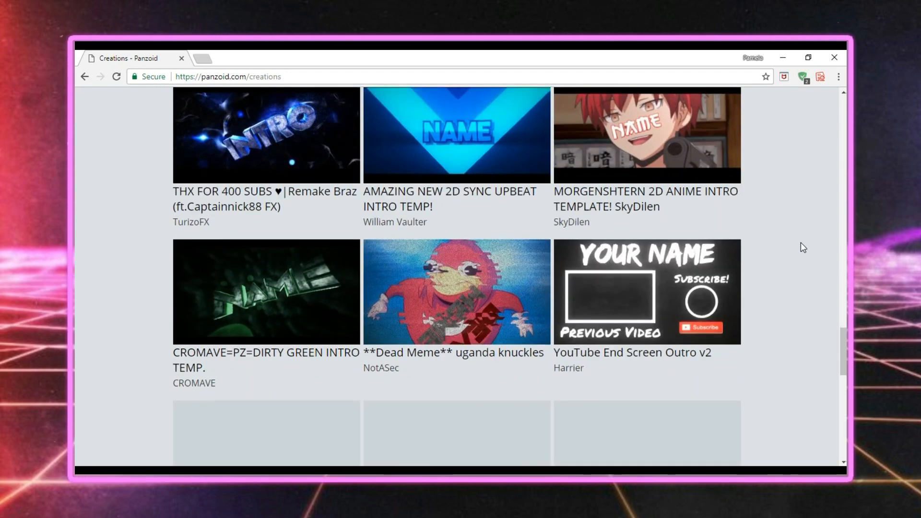
pyautogui.scroll(-4, 801, 242)
pyautogui.scroll(-2, 801, 243)
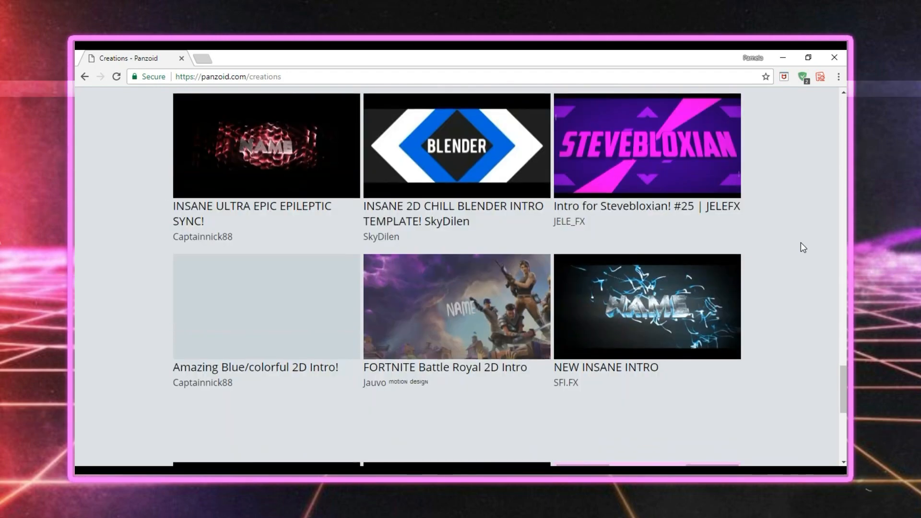
pyautogui.scroll(-5, 801, 243)
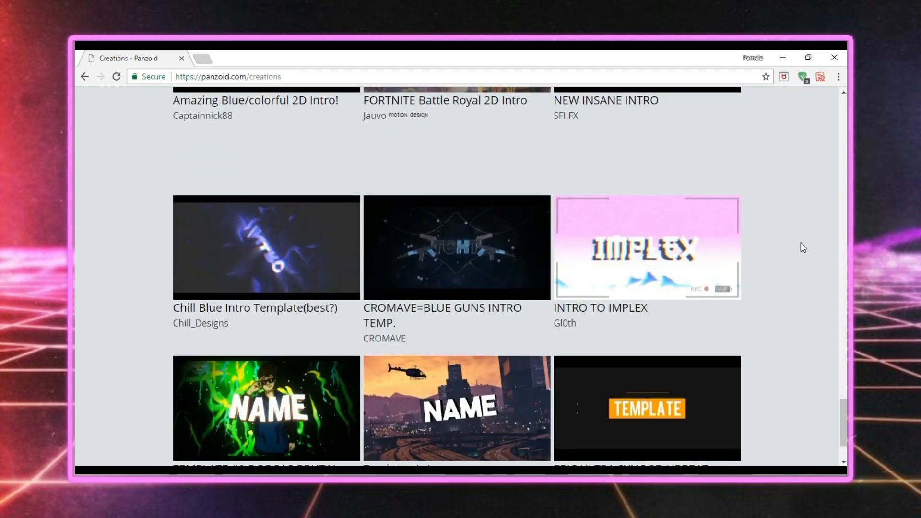
pyautogui.scroll(-1, 801, 243)
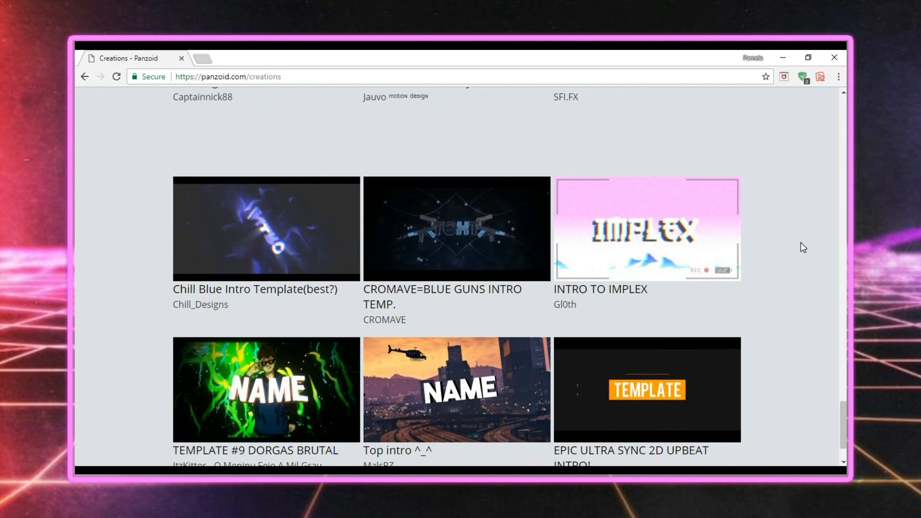
pyautogui.scroll(-2, 801, 243)
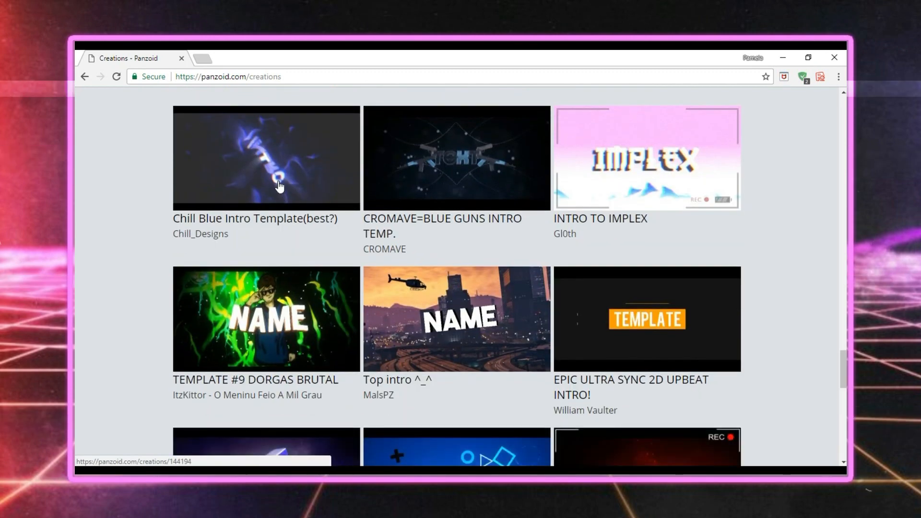
# Open the EPIC ULTRA SYNC 2D UPBEAT INTRO! template in Clipmaker.
pyautogui.click(700, 269)
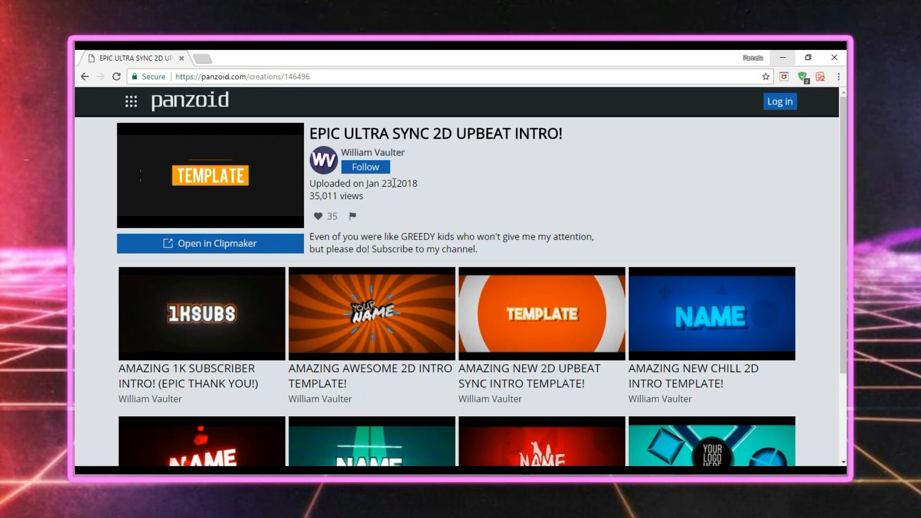
pyautogui.click(370, 170)
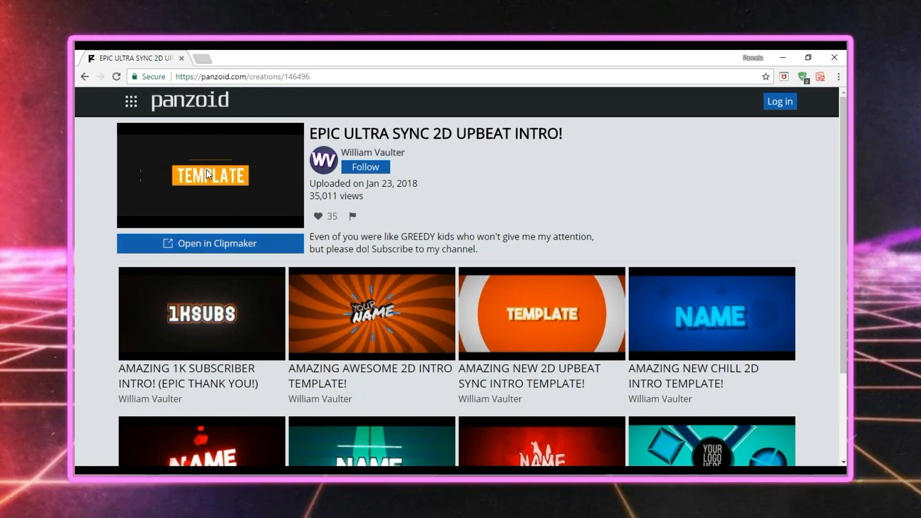
pyautogui.click(218, 246)
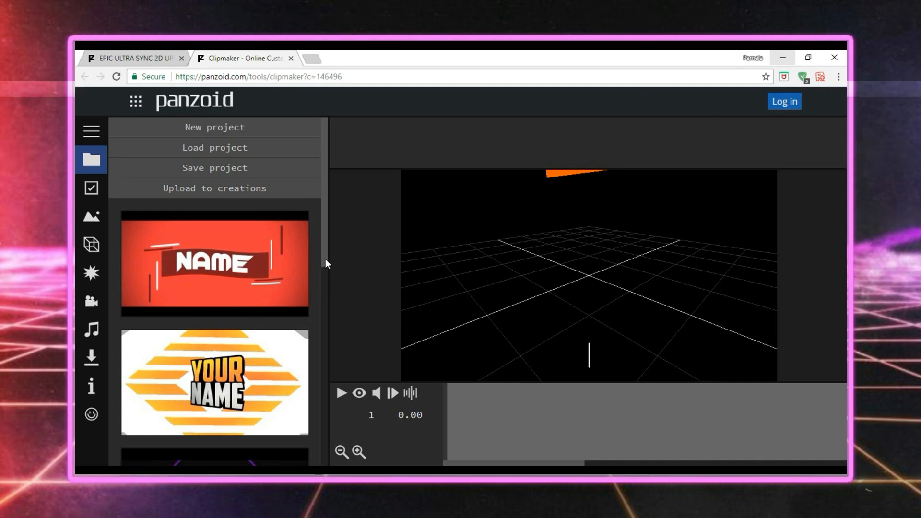
pyautogui.scroll(-5, 324, 286)
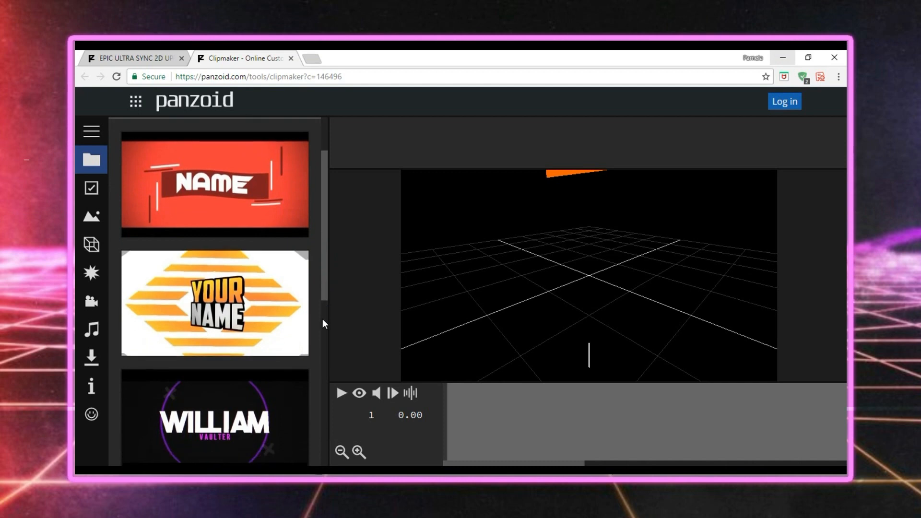
pyautogui.scroll(-3, 331, 355)
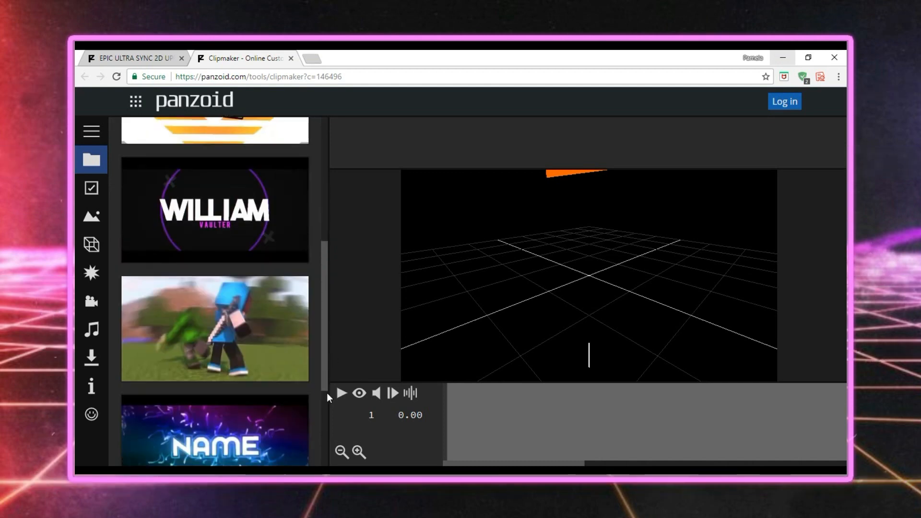
pyautogui.scroll(10, 326, 289)
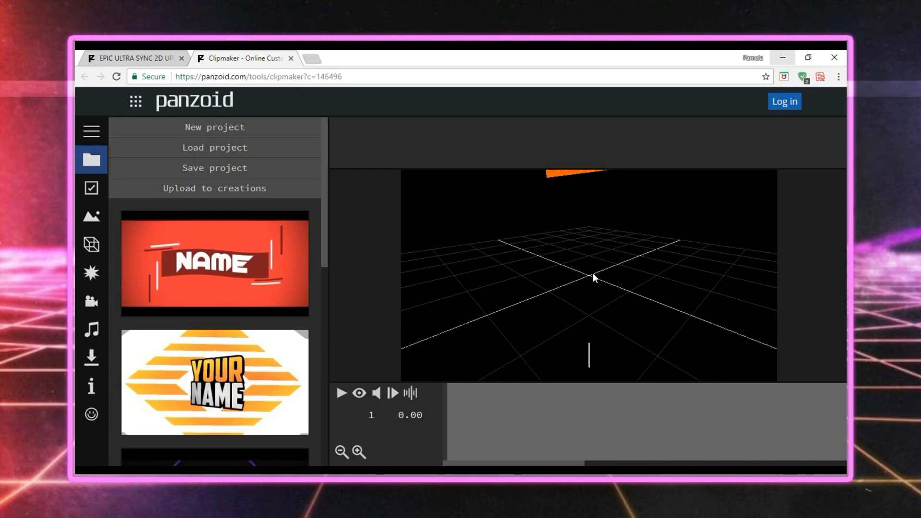
# Switch the viewport to the camera's view and play the intro as a preview.
pyautogui.click(359, 393)
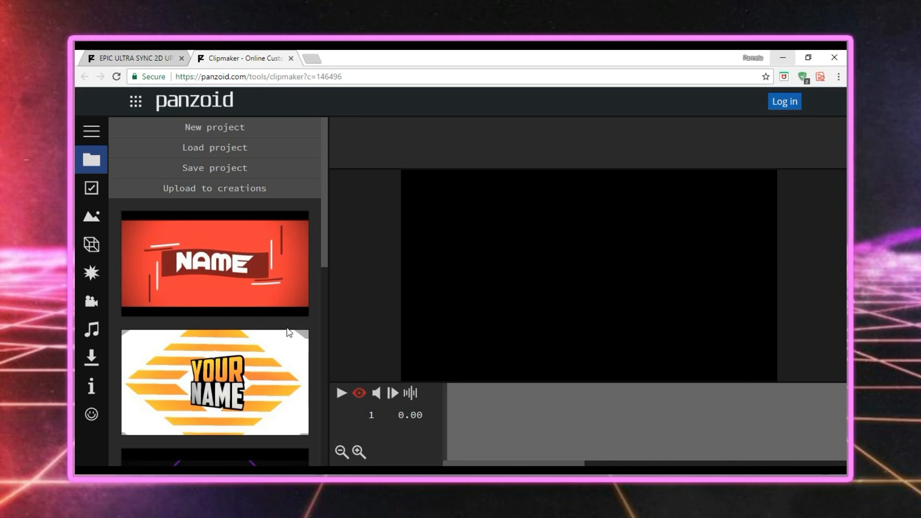
pyautogui.click(341, 393)
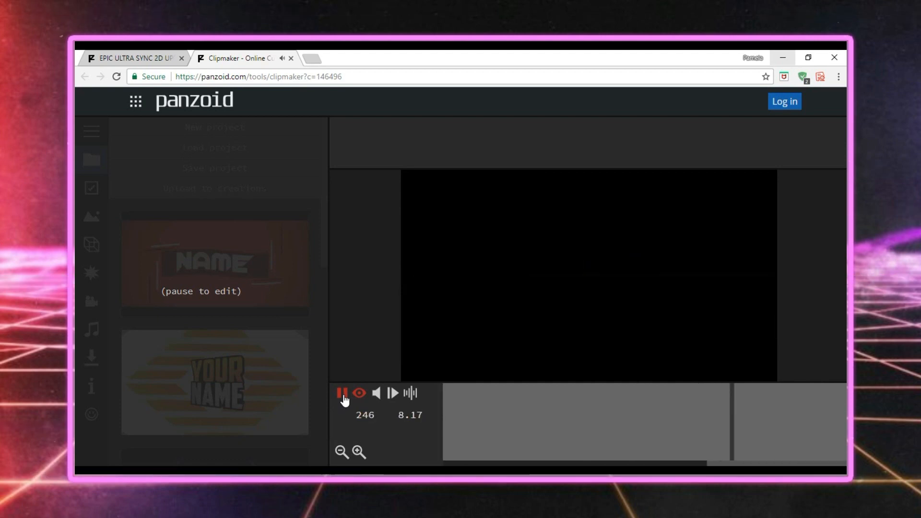
pyautogui.click(342, 394)
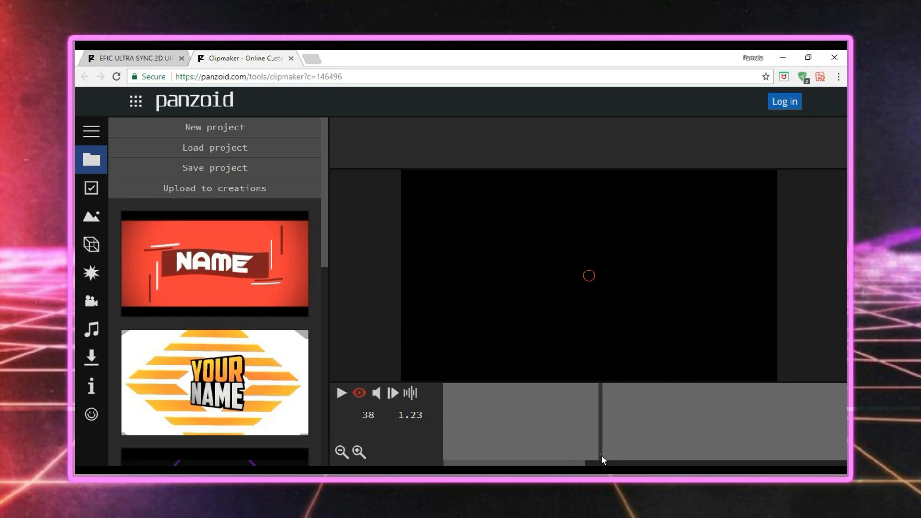
# Return the playhead to the first frame, replay the intro and pause it at frame 105, where the TEMPLATE title is in view.
pyautogui.click(538, 438)
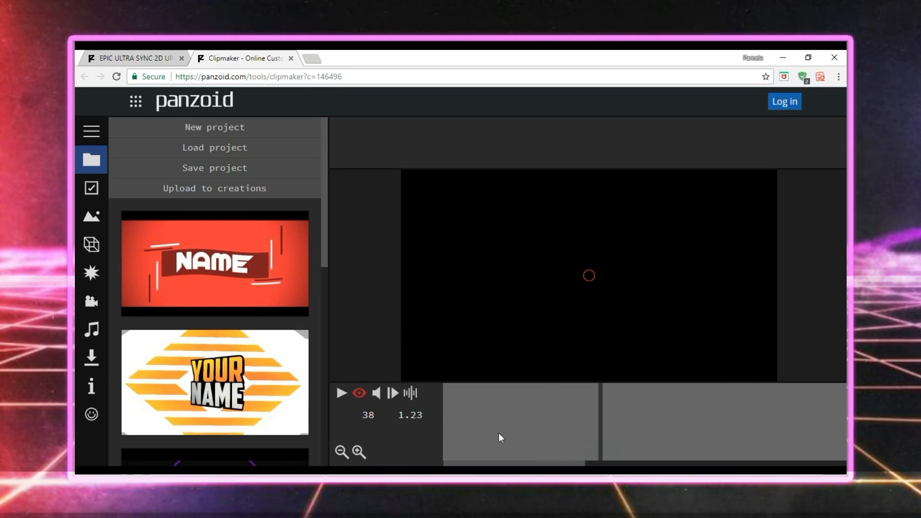
pyautogui.click(428, 426)
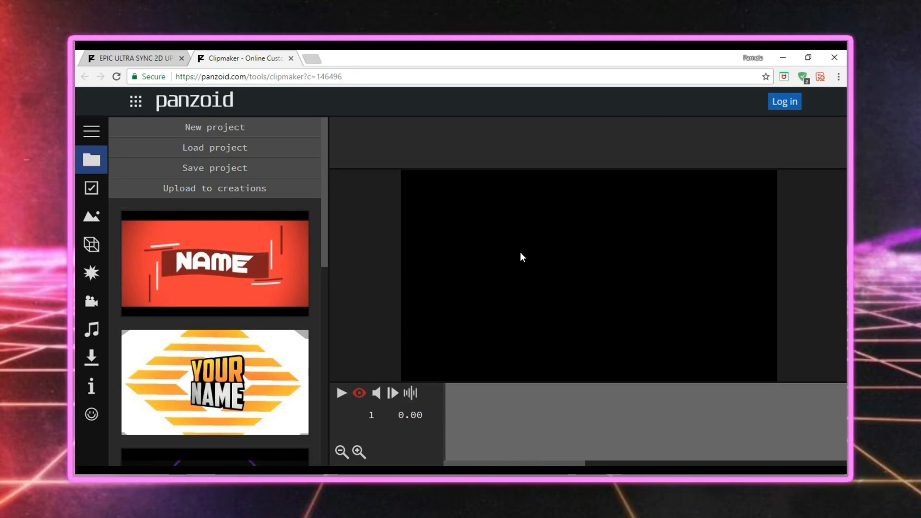
pyautogui.click(342, 394)
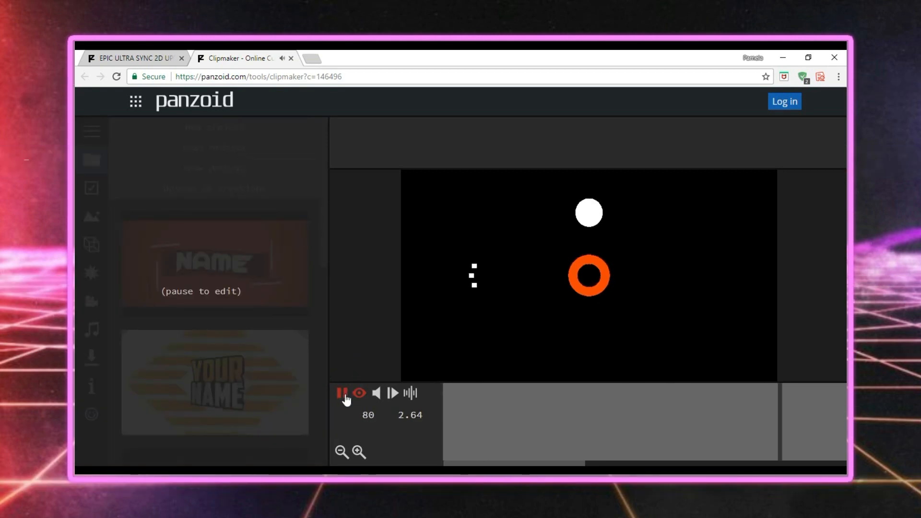
pyautogui.click(341, 394)
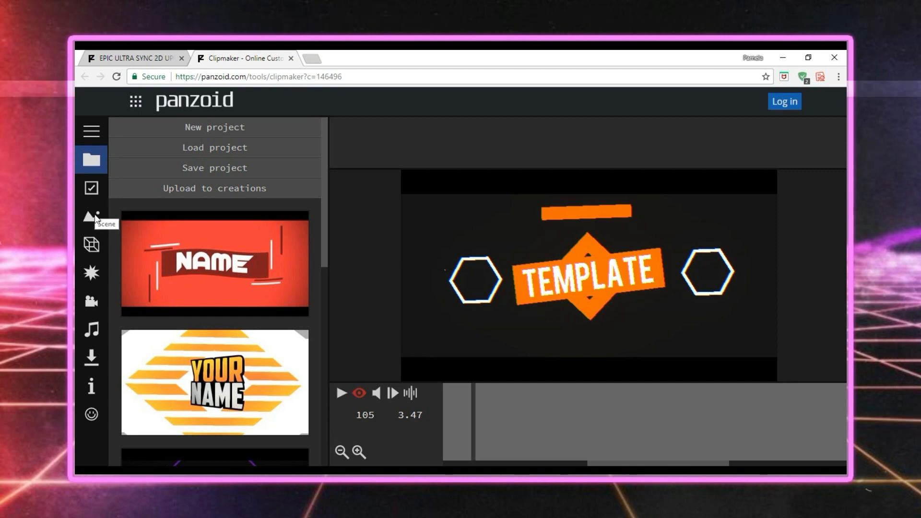
# Replace the wording of the TEMPLATE text object in the Text group with PAMZSHXT.
pyautogui.click(90, 242)
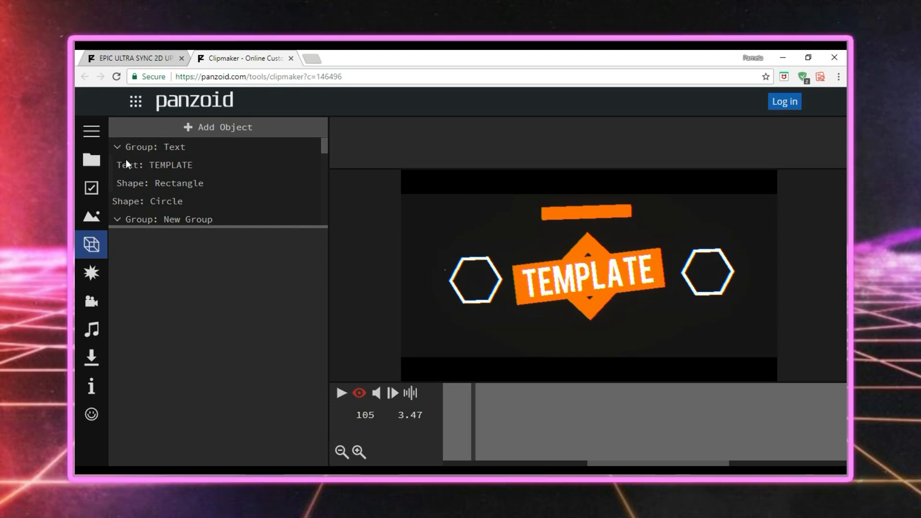
pyautogui.click(173, 159)
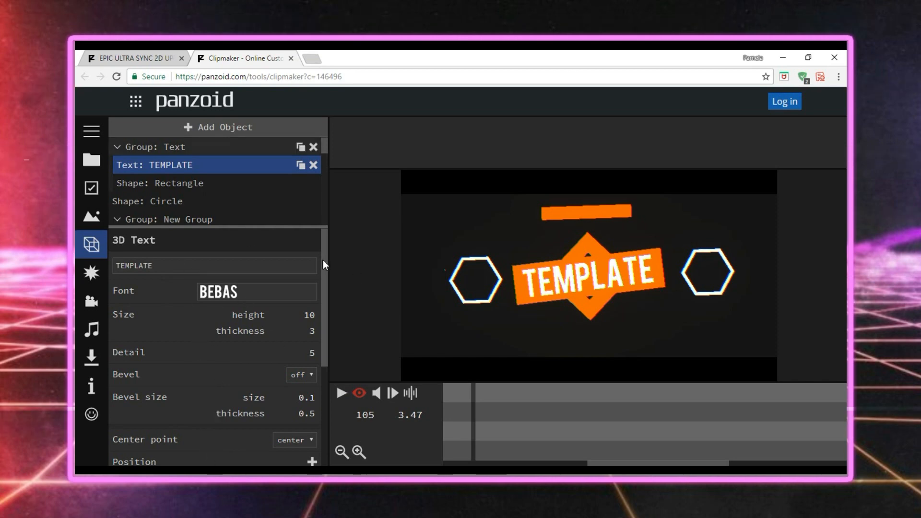
pyautogui.click(153, 266)
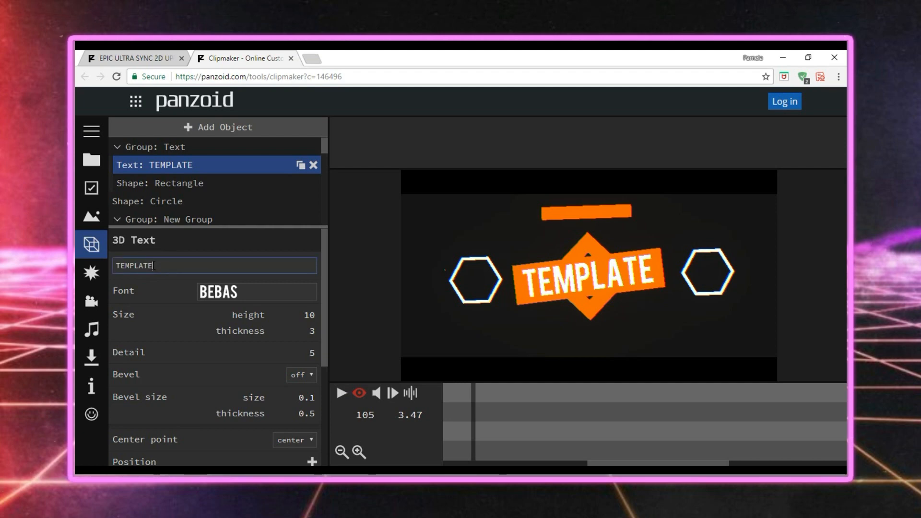
pyautogui.click(153, 266)
pyautogui.press('BackSpace')
pyautogui.press('BackSpace')
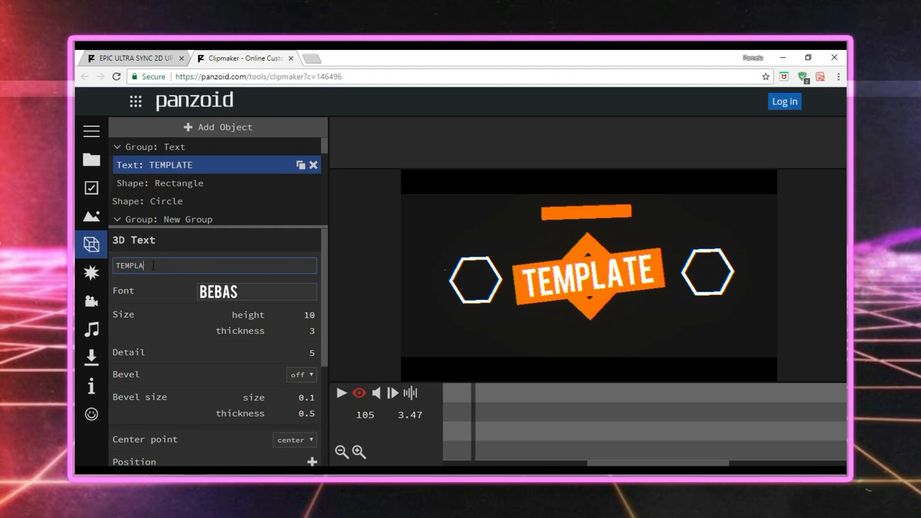
pyautogui.press('BackSpace')
pyautogui.press('BackSpace')
pyautogui.press('BackSpace')
pyautogui.press('BackSpace')
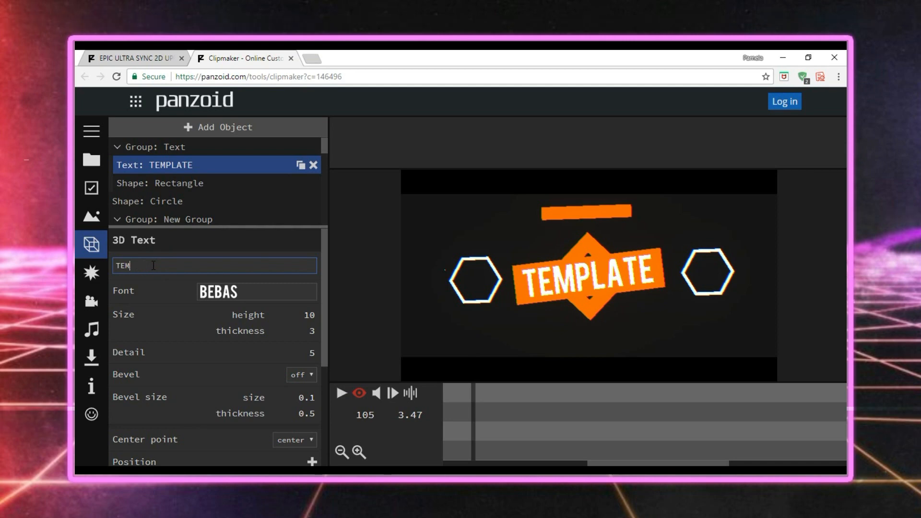
pyautogui.press('BackSpace')
pyautogui.write('P')
pyautogui.press('BackSpace')
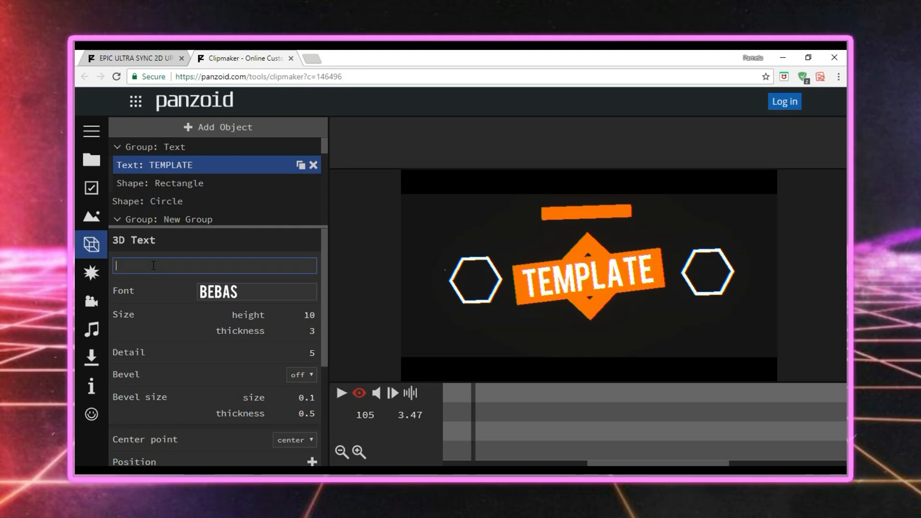
pyautogui.write('PAMZSHXT')
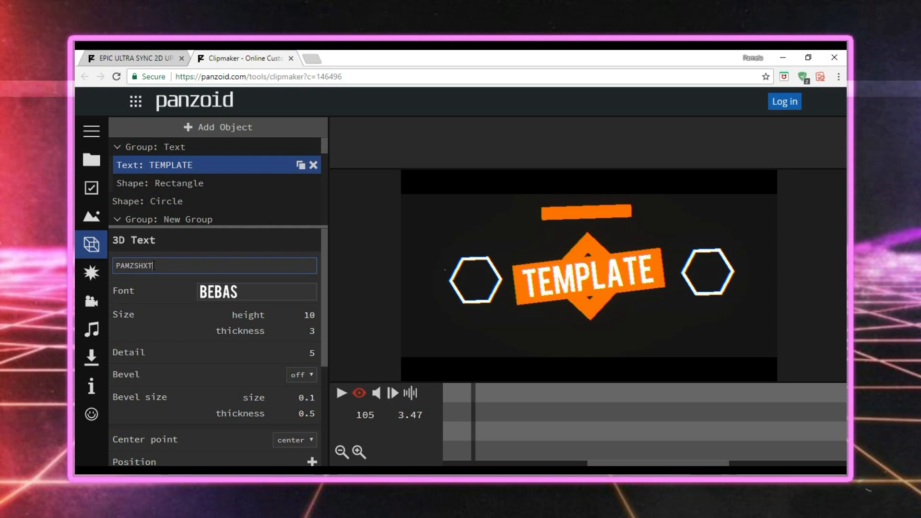
pyautogui.press('Return')
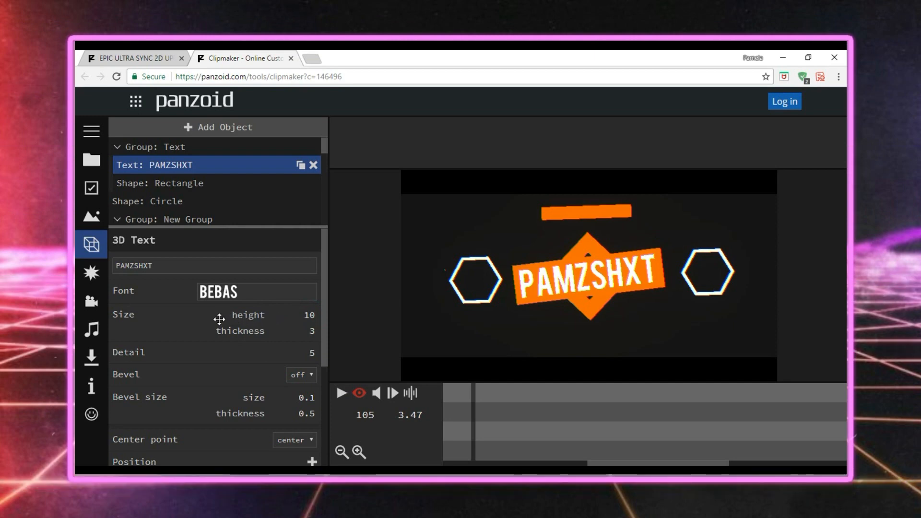
# Try heights of 1 and 20 on the PAMZSHXT text and restore its height to 10.
pyautogui.moveTo(304, 319); pyautogui.dragTo(297, 321)
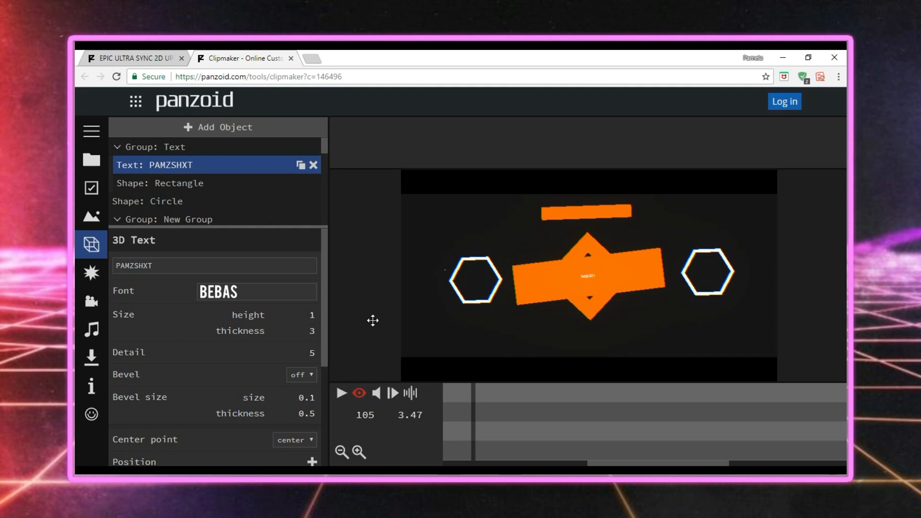
pyautogui.moveTo(373, 321); pyautogui.dragTo(323, 319)
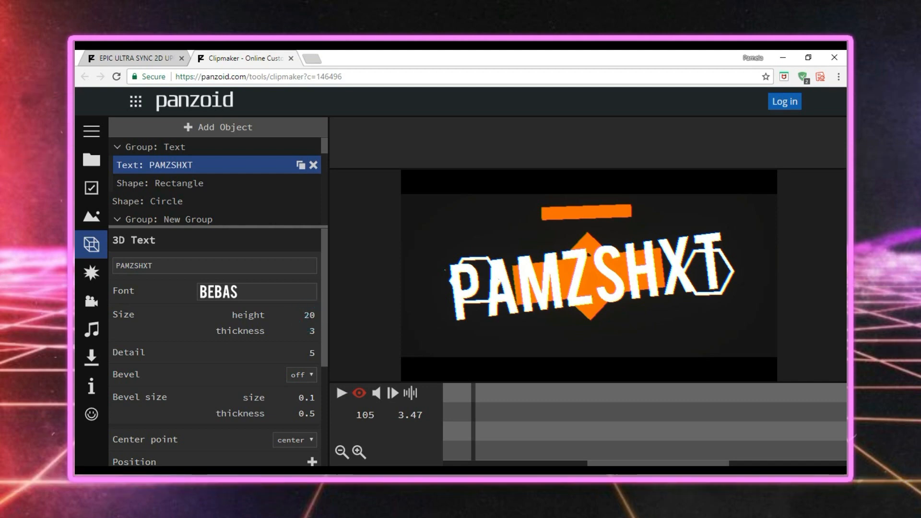
pyautogui.click(309, 315)
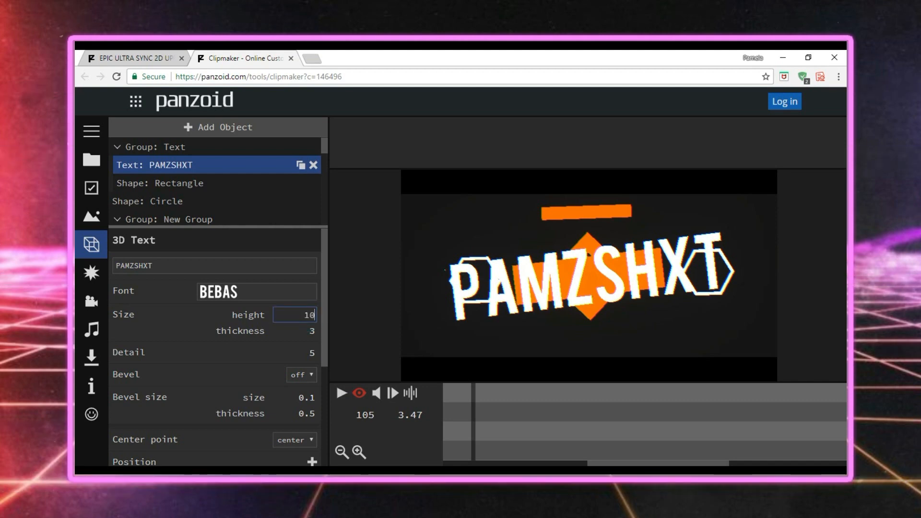
pyautogui.write('10')
pyautogui.press('Return')
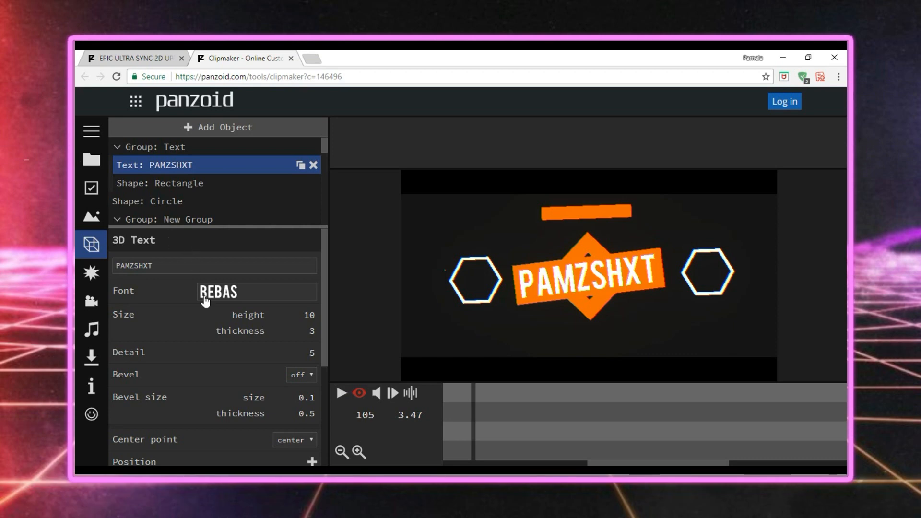
pyautogui.press('capslock')
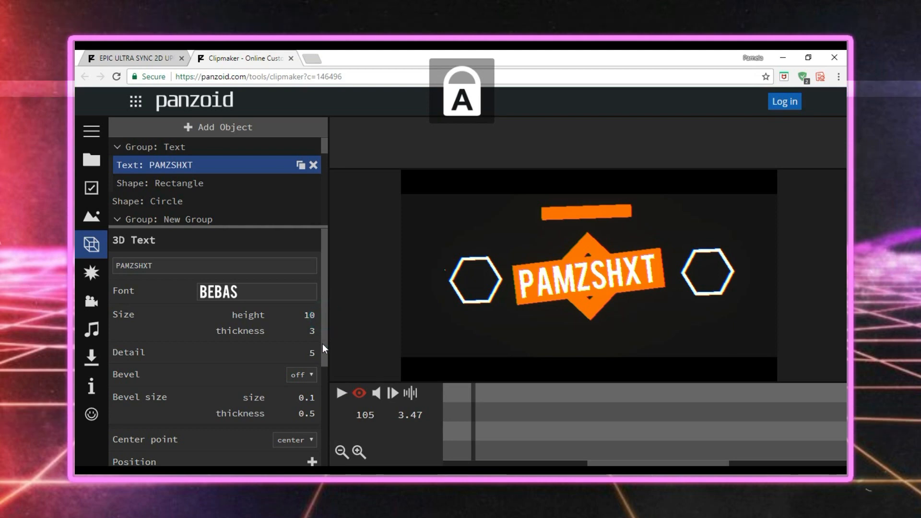
pyautogui.scroll(-2, 309, 364)
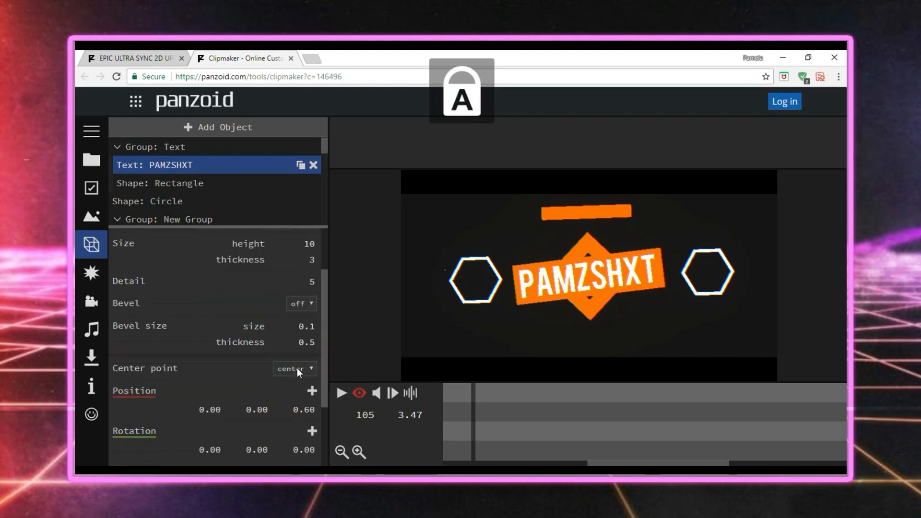
pyautogui.click(326, 315)
pyautogui.moveTo(326, 277); pyautogui.dragTo(324, 240)
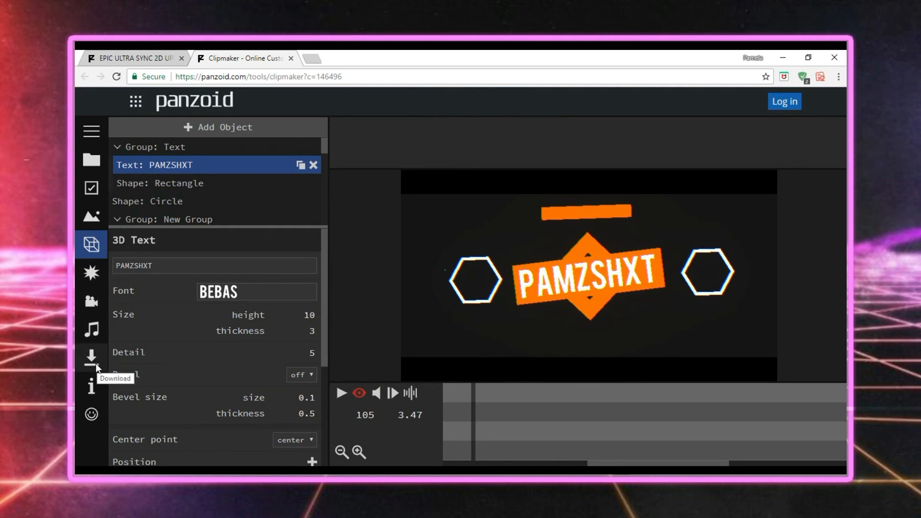
# Try saving the project as a downloadable project file, cancel the download and return to editing.
pyautogui.click(96, 363)
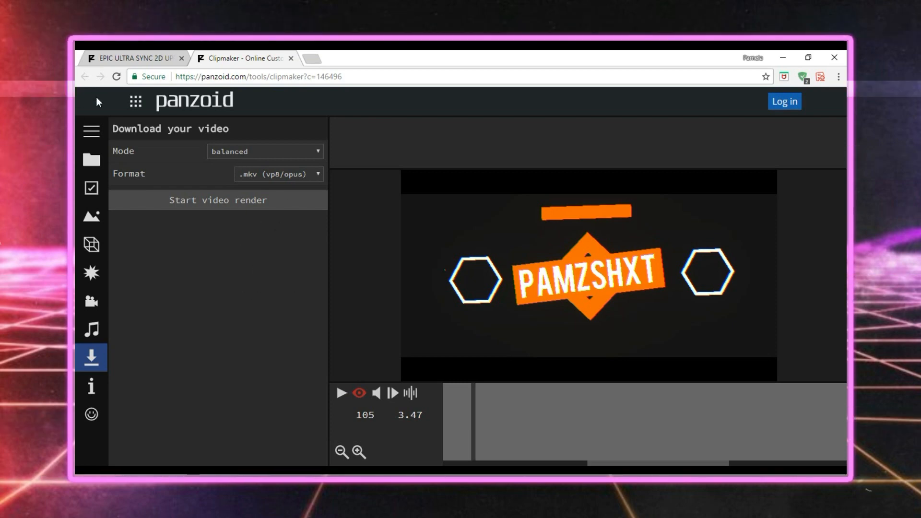
pyautogui.click(94, 131)
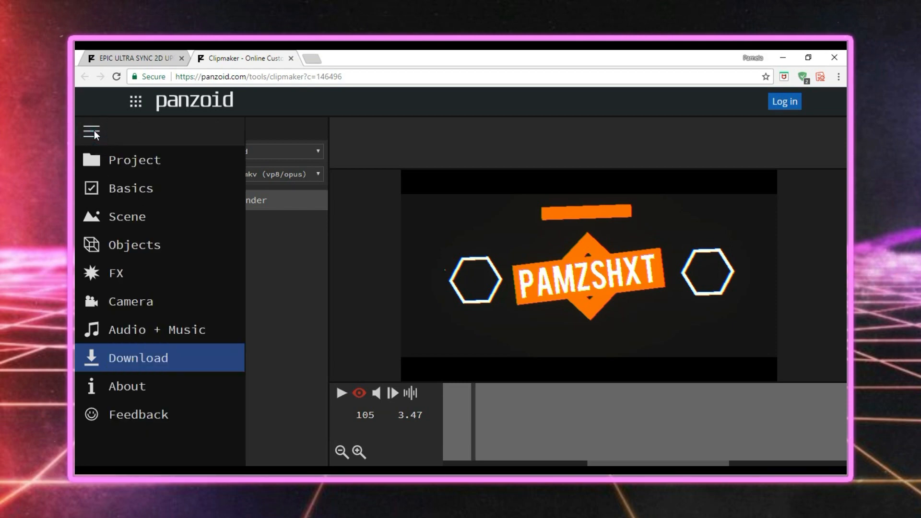
pyautogui.click(135, 152)
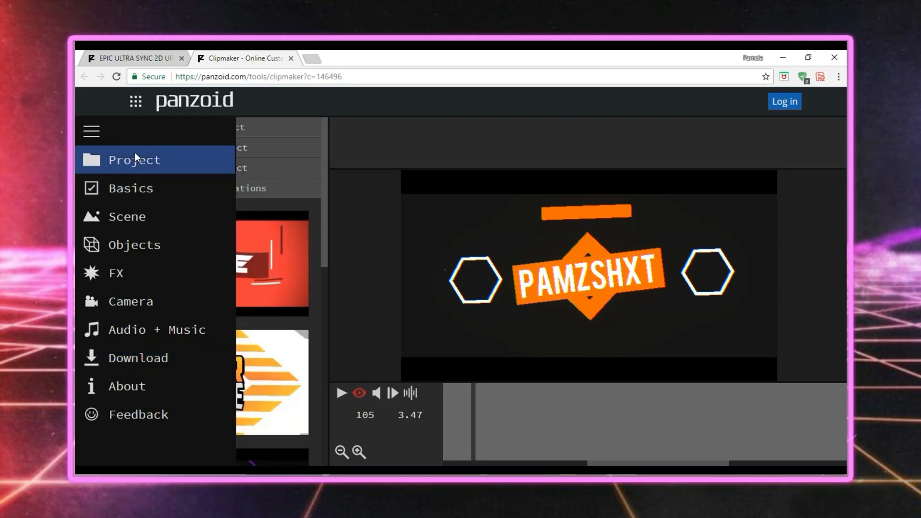
pyautogui.click(136, 159)
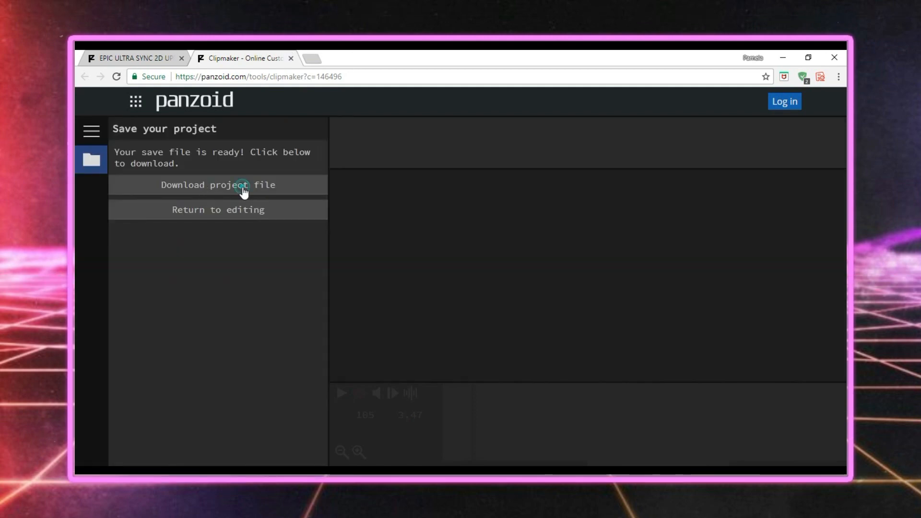
pyautogui.click(244, 187)
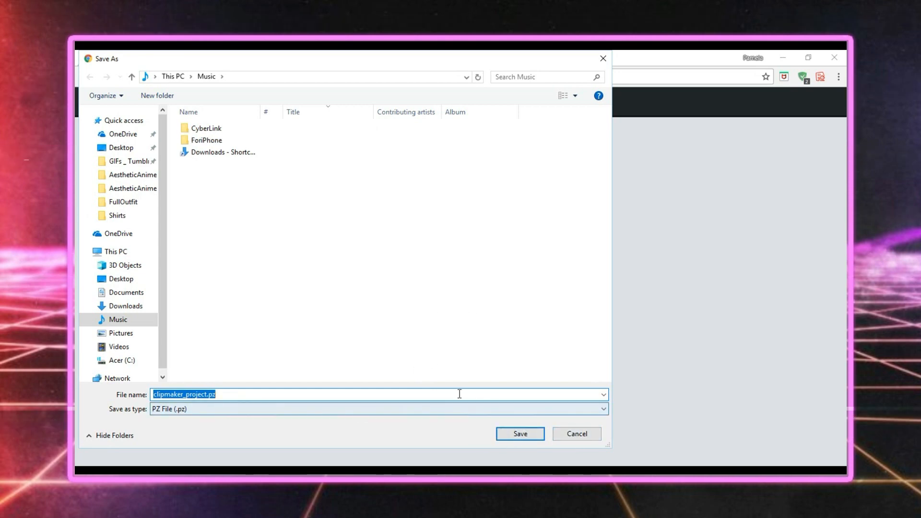
pyautogui.click(573, 432)
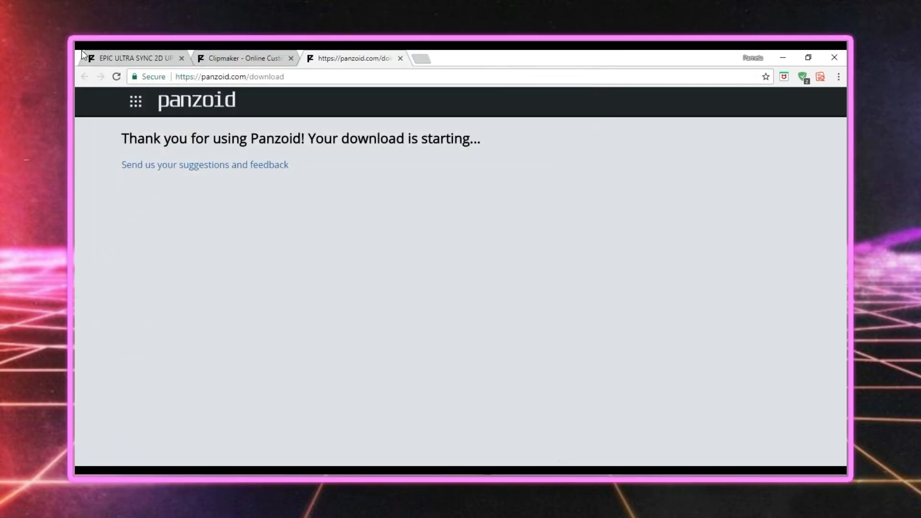
pyautogui.click(220, 52)
pyautogui.click(201, 210)
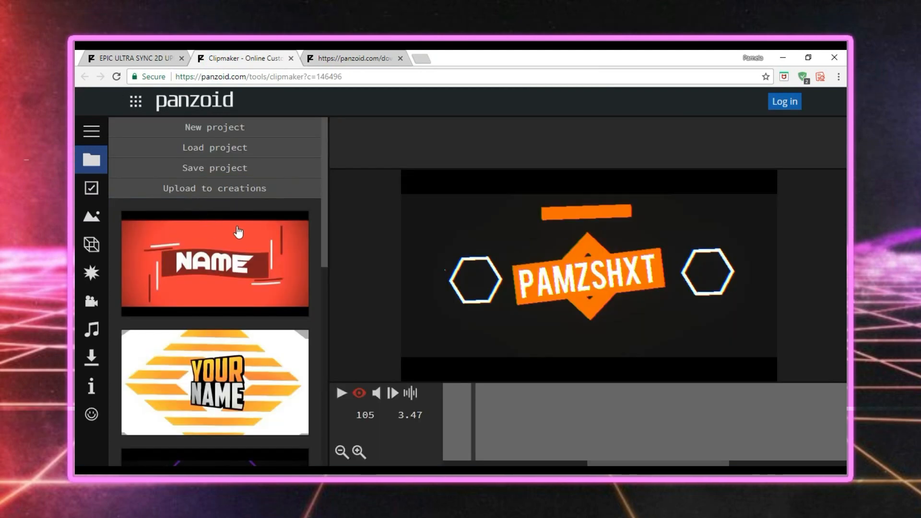
# Render the intro video in balanced mode with the .mkv (vp8/opus) format.
pyautogui.click(91, 358)
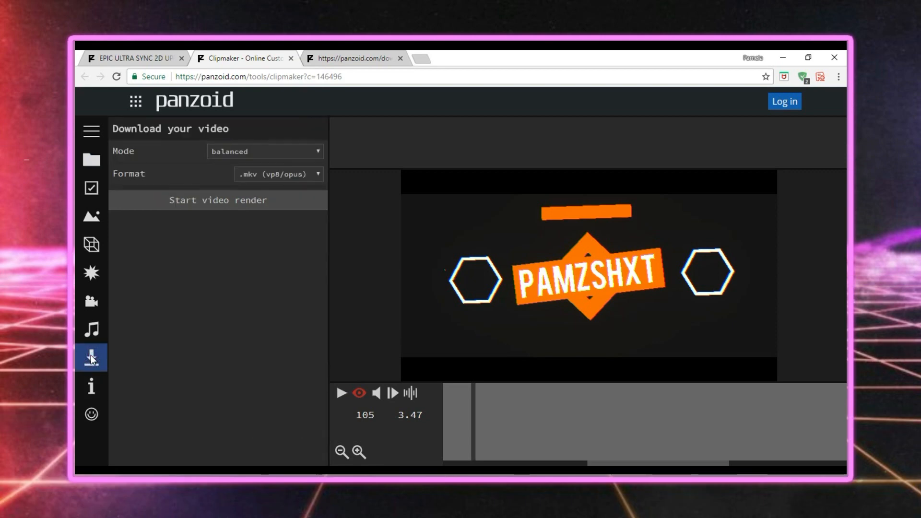
pyautogui.click(296, 175)
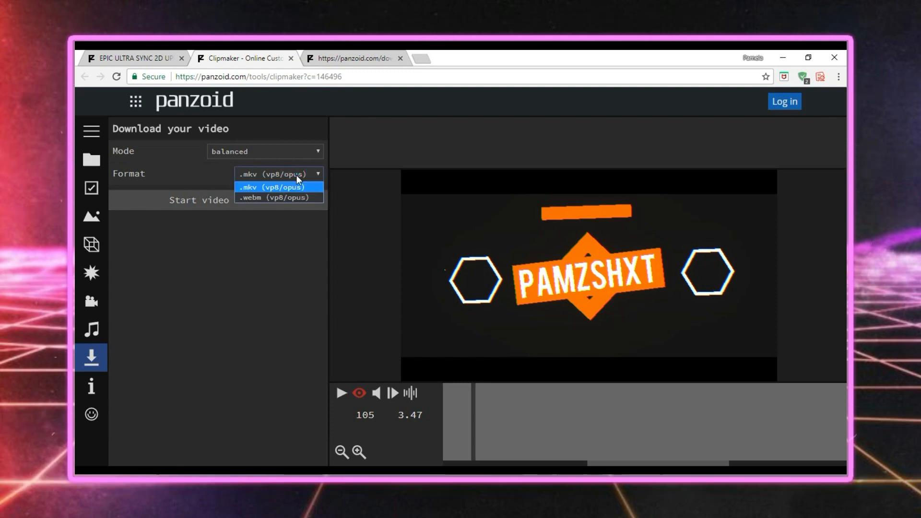
pyautogui.click(257, 188)
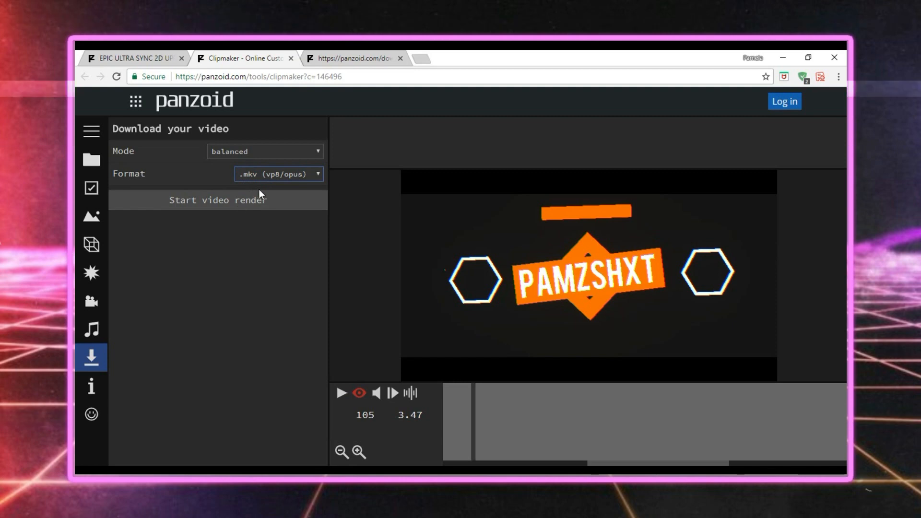
pyautogui.click(269, 174)
pyautogui.click(274, 174)
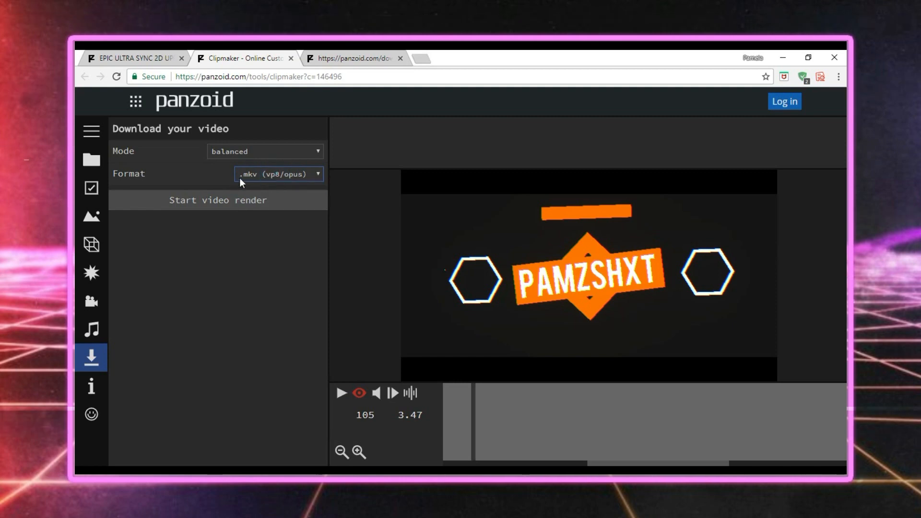
pyautogui.click(235, 153)
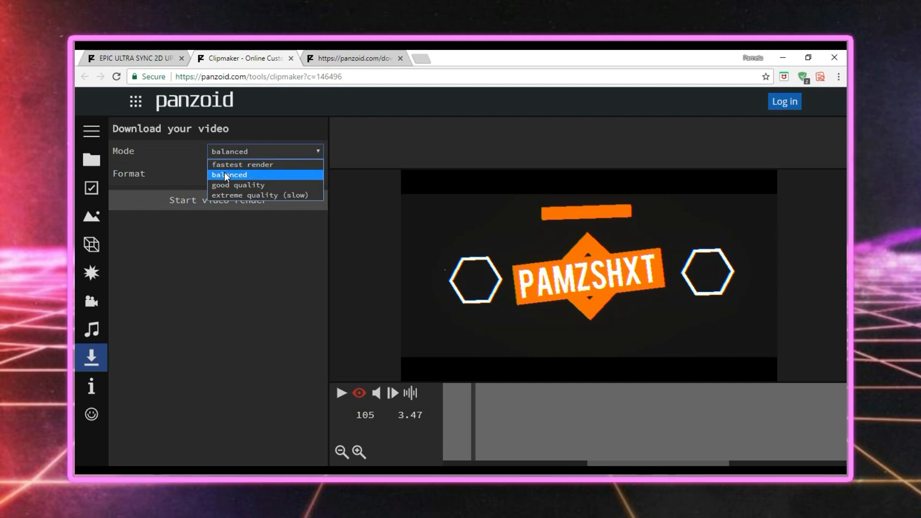
pyautogui.click(224, 174)
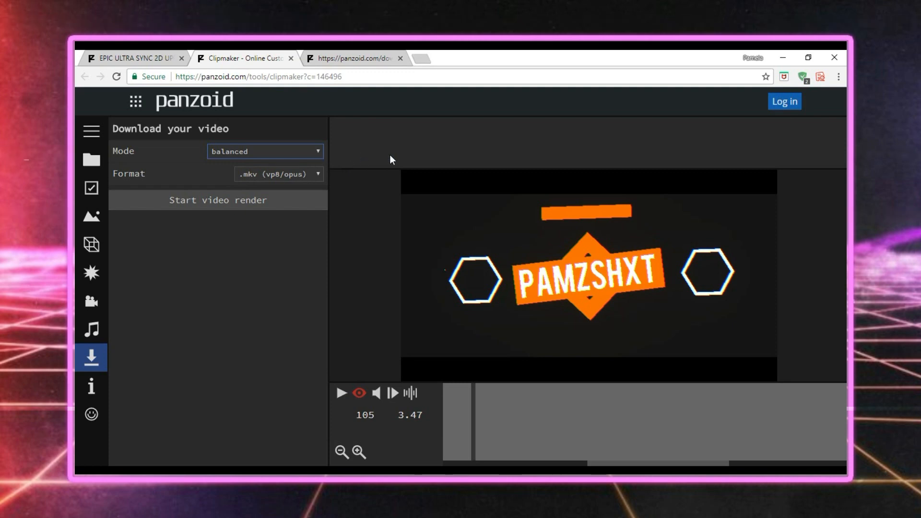
pyautogui.click(217, 201)
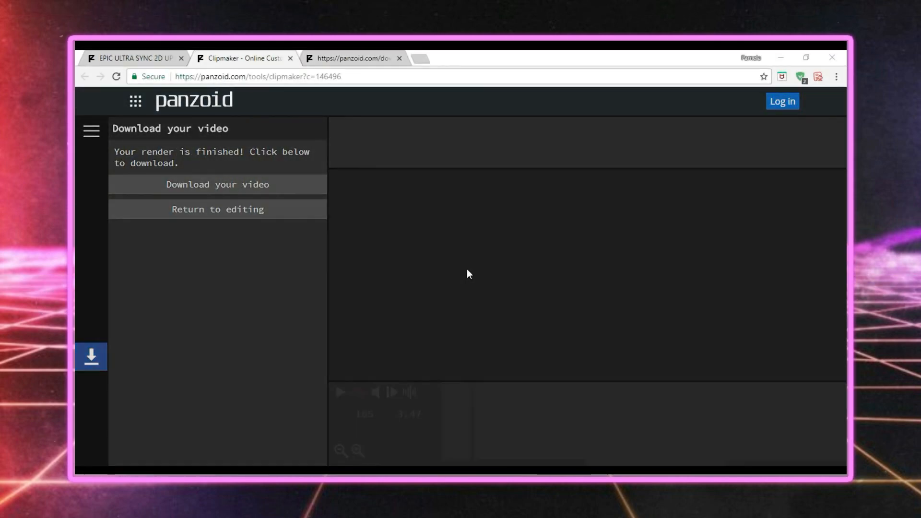
# Download the rendered video to the Videos folder as NEWINTRO in .mkv format and open the downloaded file.
pyautogui.click(265, 187)
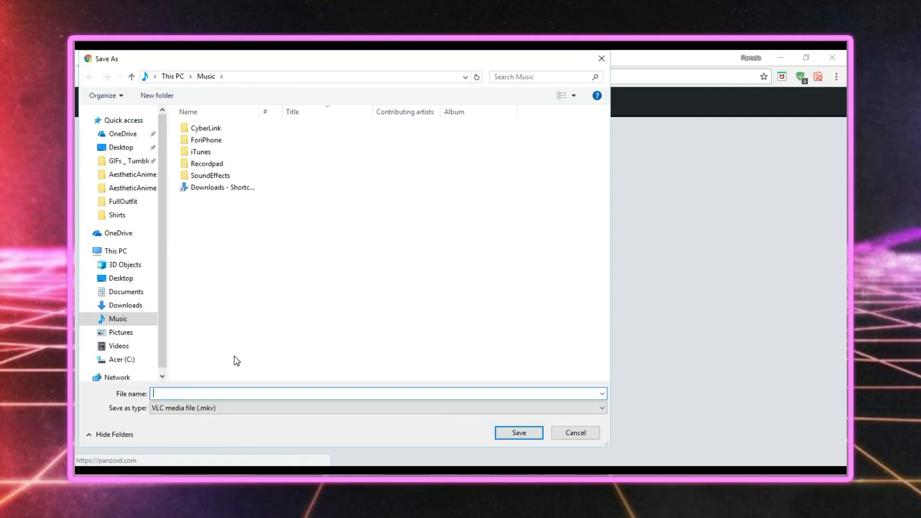
pyautogui.write('NEW')
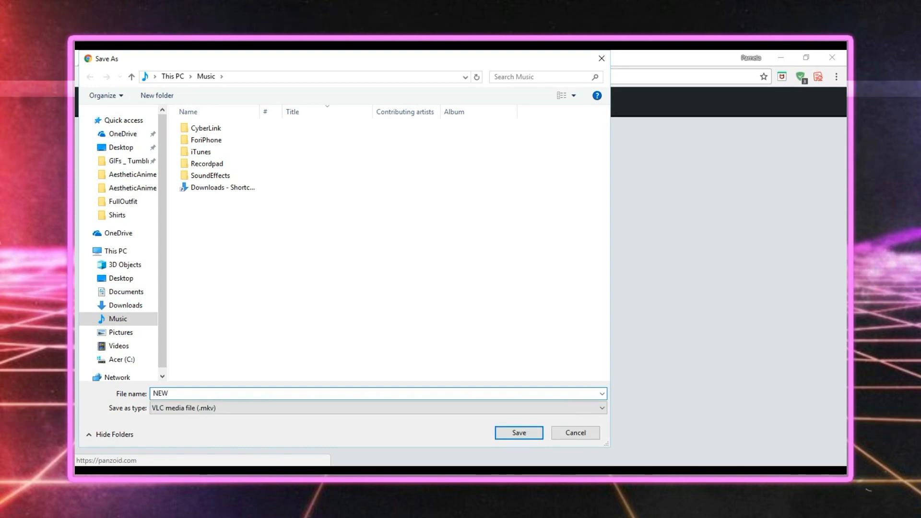
pyautogui.write('INTRO')
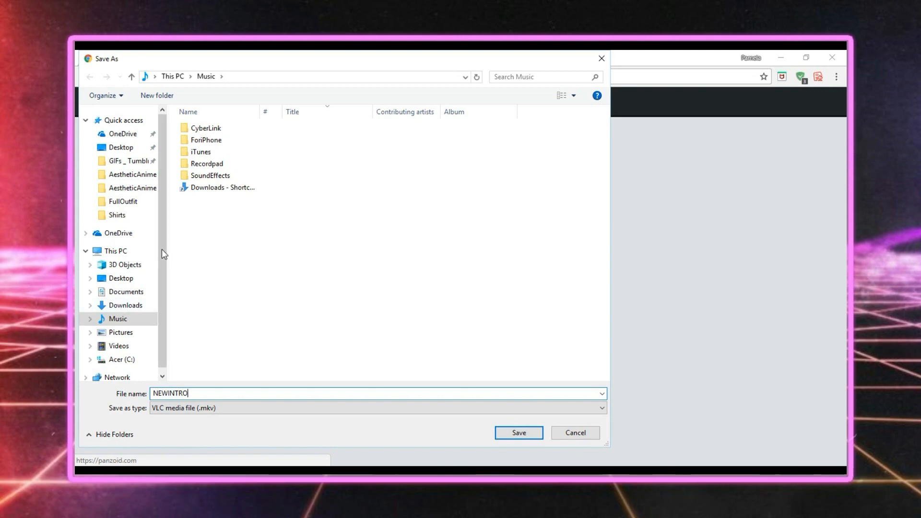
pyautogui.click(126, 350)
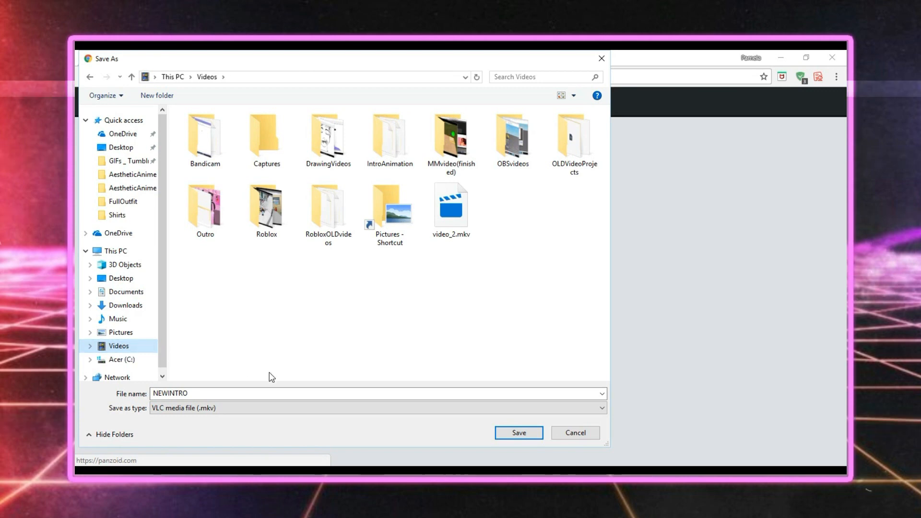
pyautogui.click(522, 433)
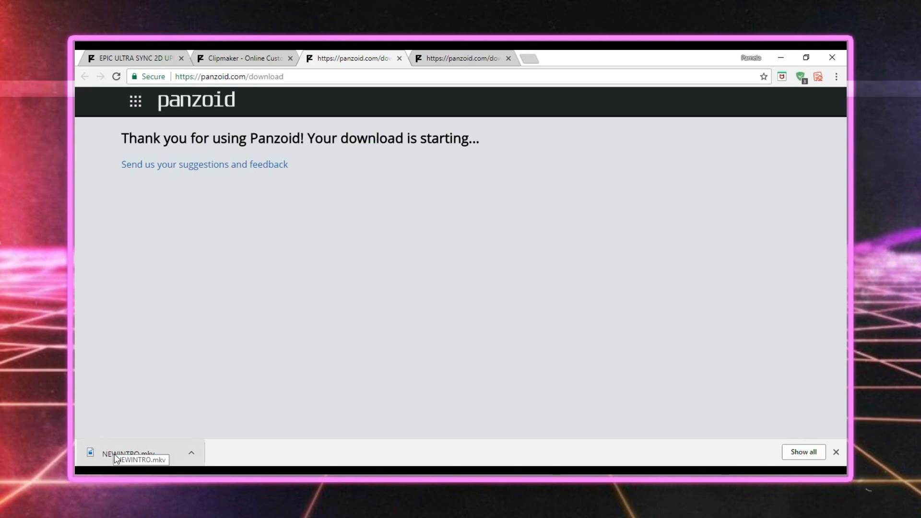
pyautogui.click(171, 455)
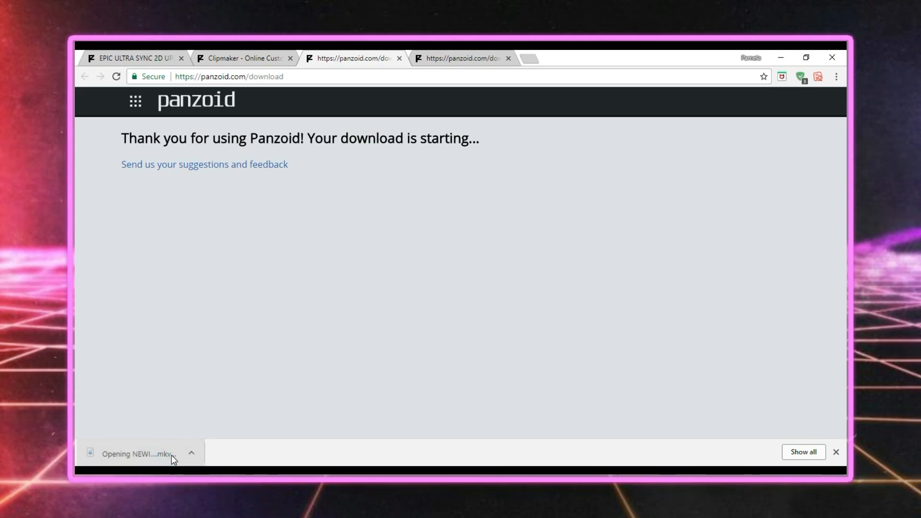